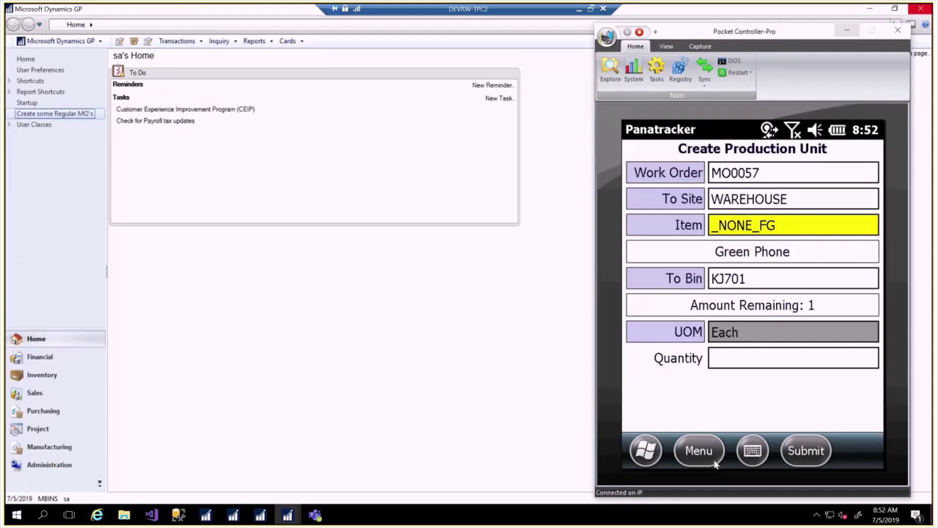
Start an Issue Inventory transaction from the Manufacture menu for work order MO0058
{"action": "left_click", "coordinate": [699, 450]}
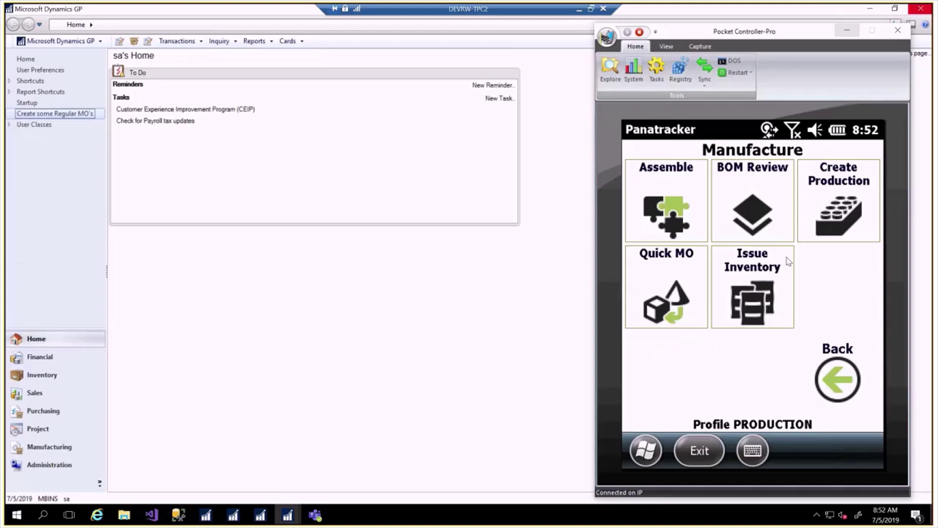
{"action": "left_click", "coordinate": [748, 287]}
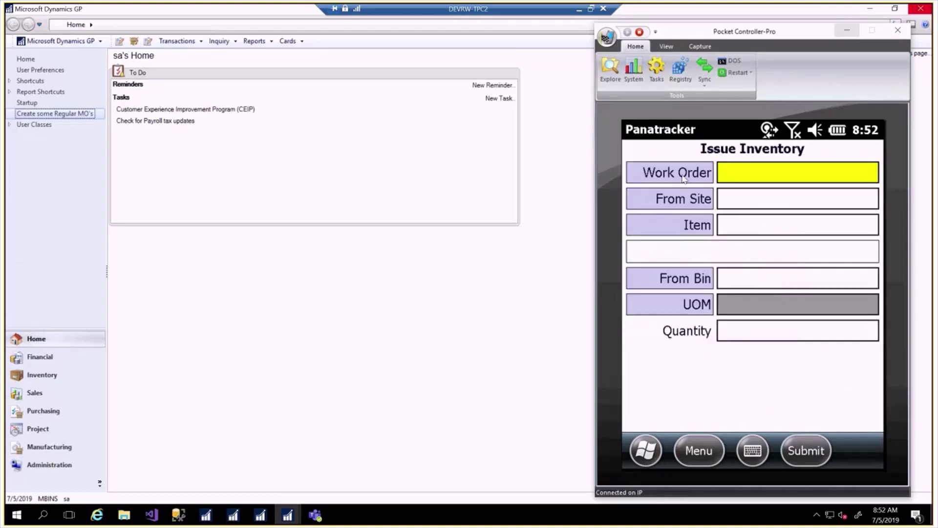
{"action": "left_click", "coordinate": [682, 177]}
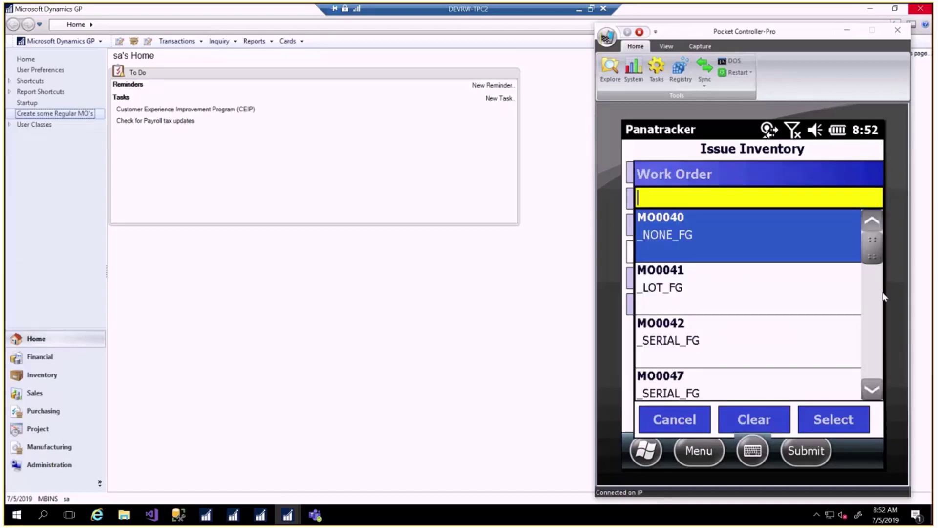
{"action": "scroll", "coordinate": [874, 296], "scroll_direction": "down", "scroll_amount": 5}
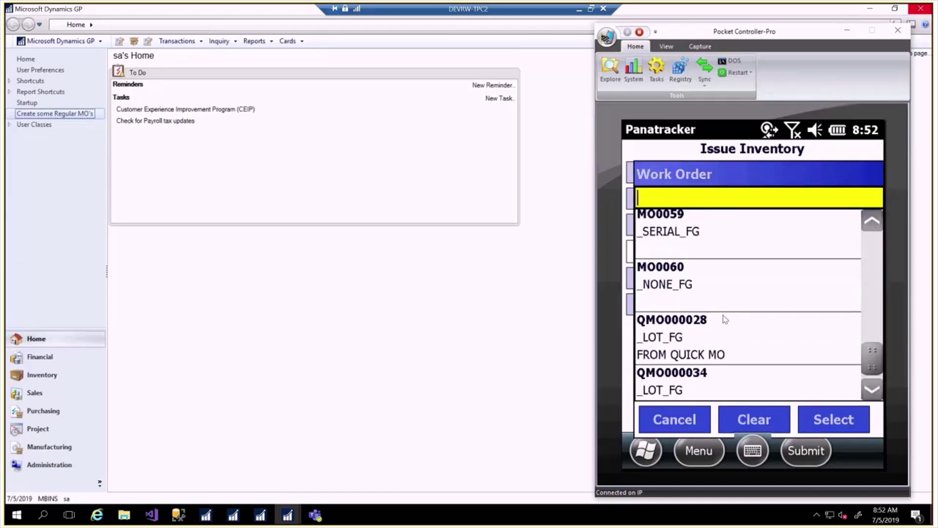
{"action": "left_click", "coordinate": [722, 294]}
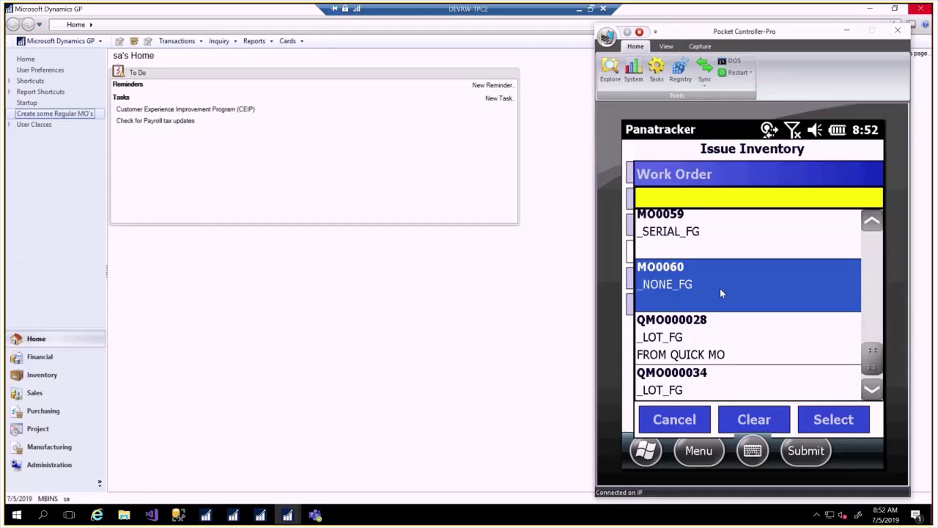
{"action": "left_click", "coordinate": [872, 224]}
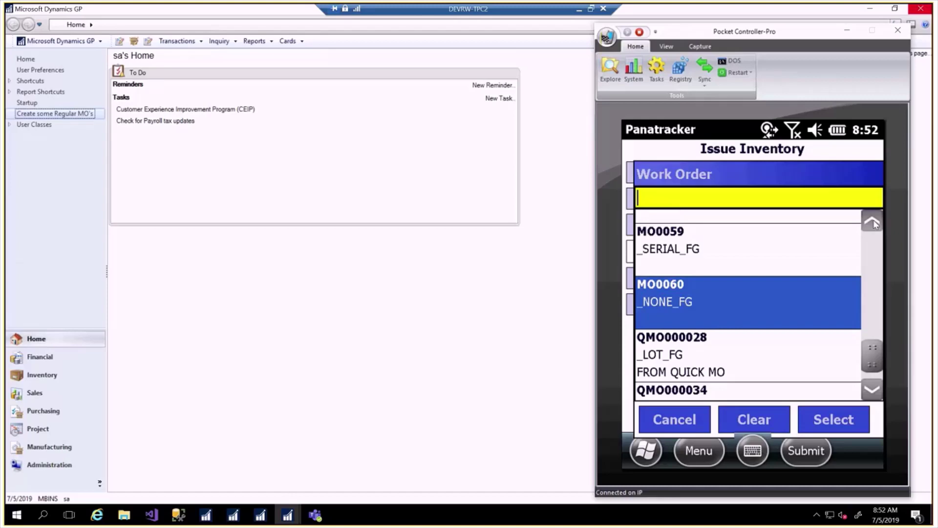
{"action": "left_click", "coordinate": [872, 224]}
{"action": "left_click", "coordinate": [872, 224]}
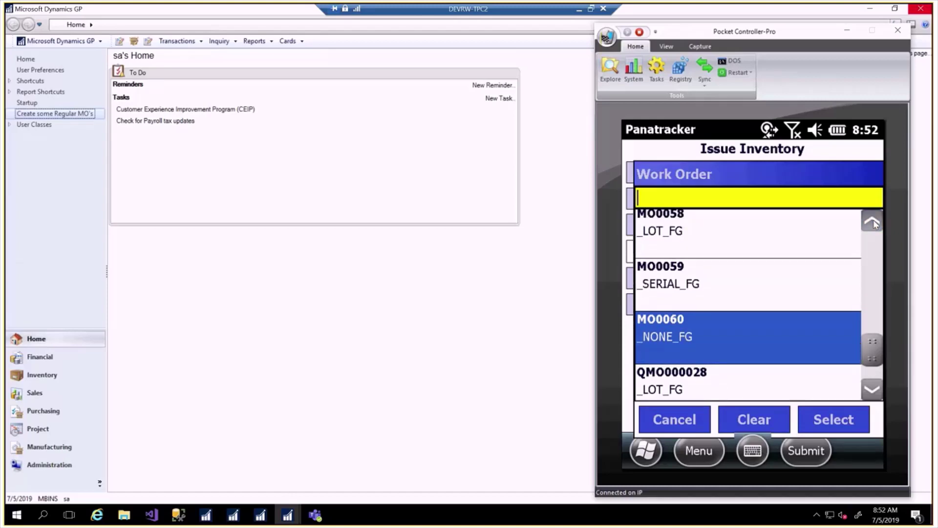
{"action": "left_click", "coordinate": [872, 223]}
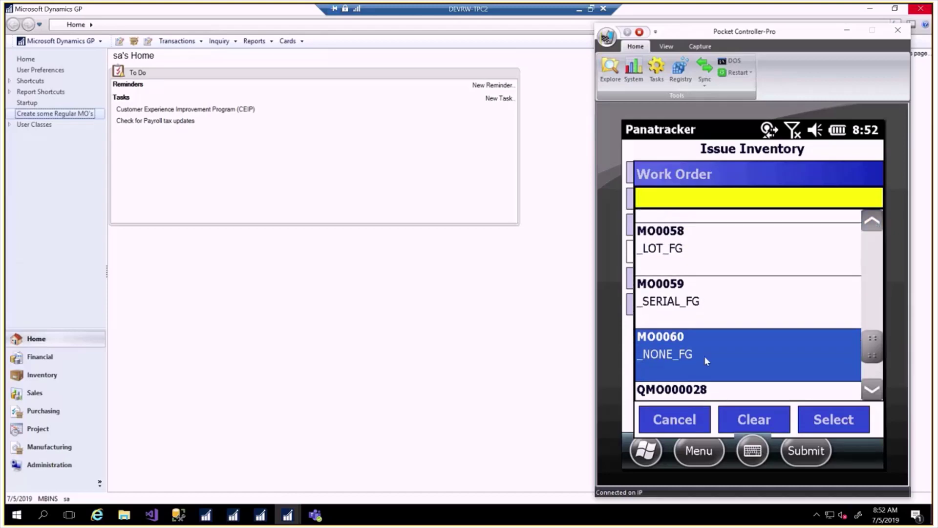
{"action": "left_click", "coordinate": [671, 252]}
{"action": "left_click", "coordinate": [840, 429]}
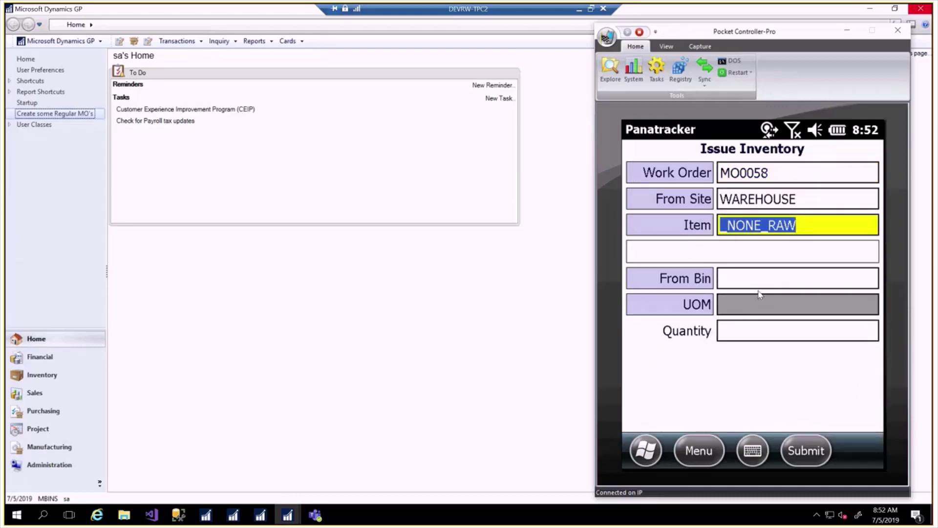
Issue 1 Each of _NONE_RAW from bin RW as transaction ISS000021
{"action": "left_click", "coordinate": [730, 286]}
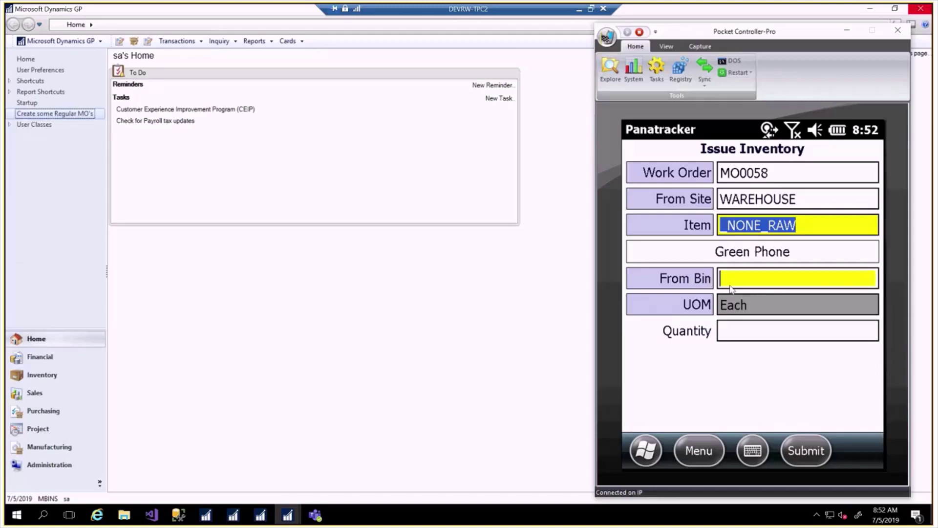
{"action": "left_click", "coordinate": [731, 288]}
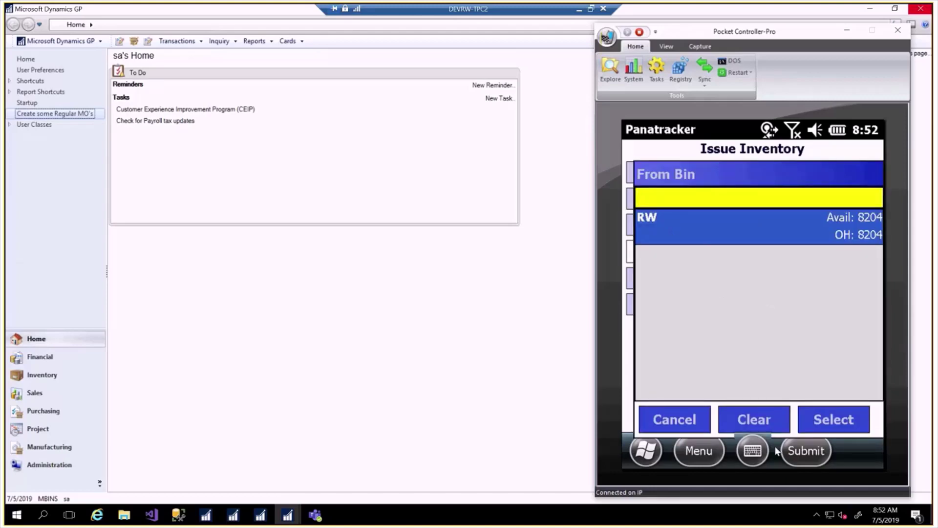
{"action": "left_click", "coordinate": [836, 424]}
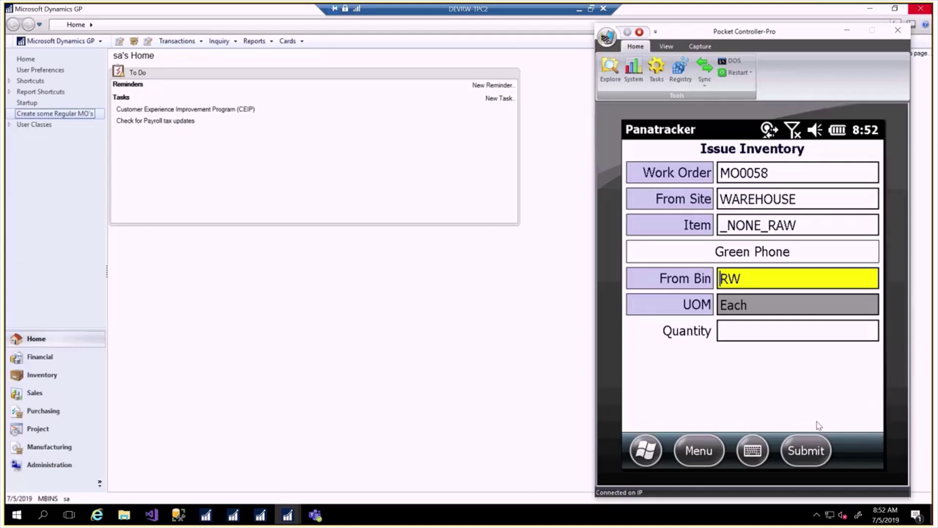
{"action": "left_click", "coordinate": [760, 337]}
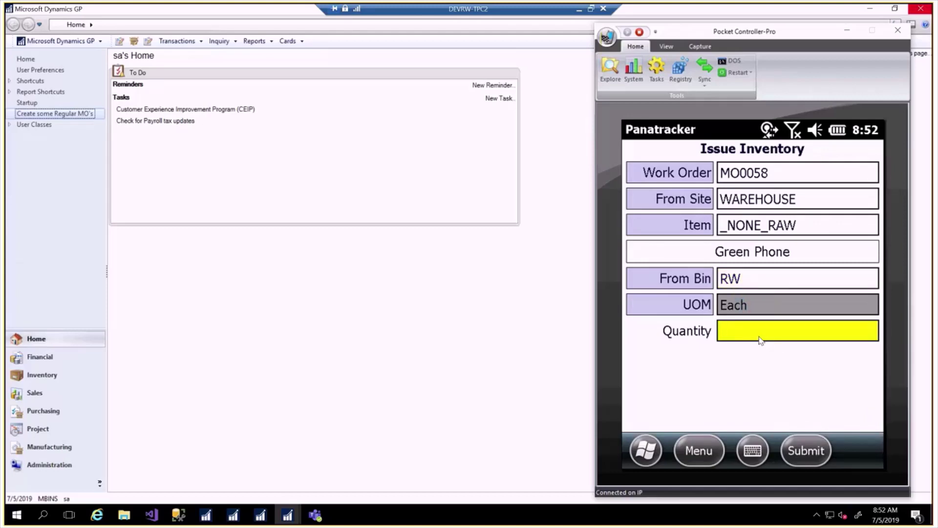
{"action": "type", "text": "100"}
{"action": "key", "text": "BackSpace"}
{"action": "key", "text": "BackSpace"}
{"action": "left_click", "coordinate": [799, 447]}
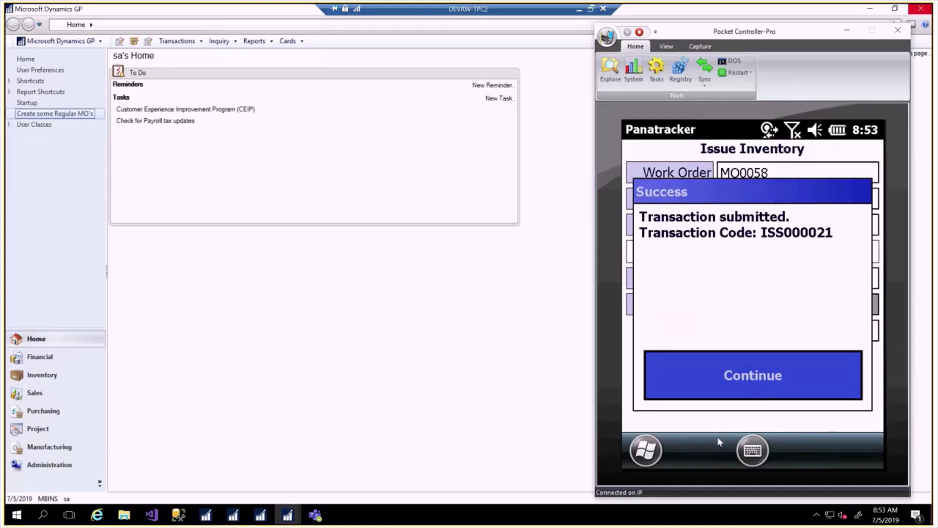
{"action": "key", "text": "Return"}
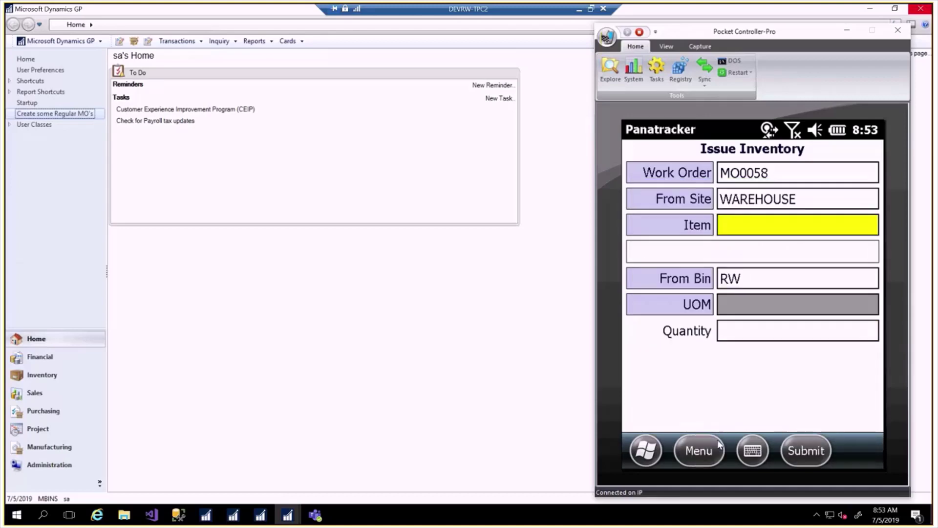
Clear the work order filter and select MO0058 again
{"action": "left_click", "coordinate": [660, 175]}
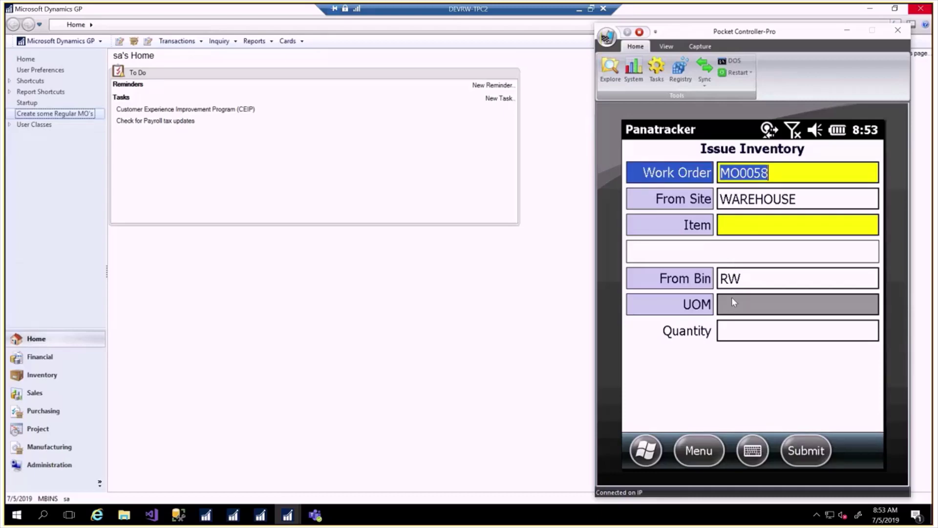
{"action": "left_click", "coordinate": [765, 418]}
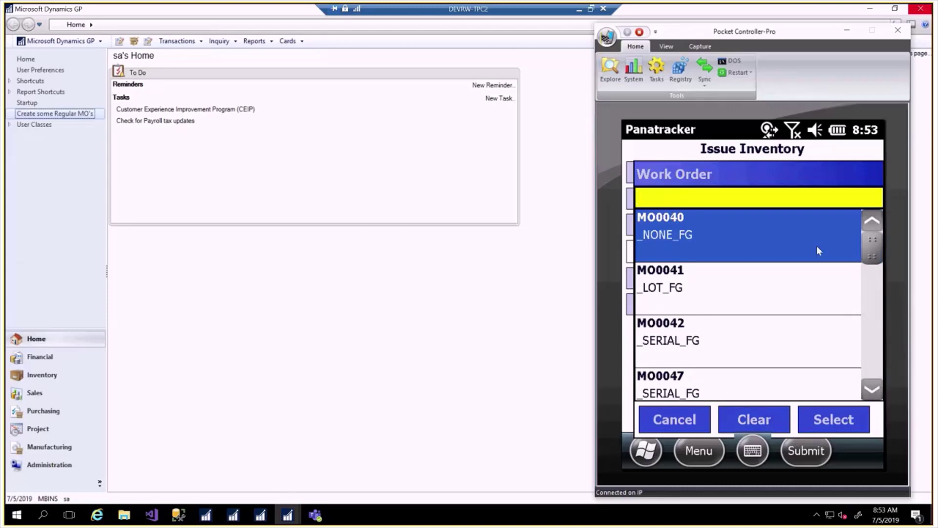
{"action": "left_click", "coordinate": [870, 359]}
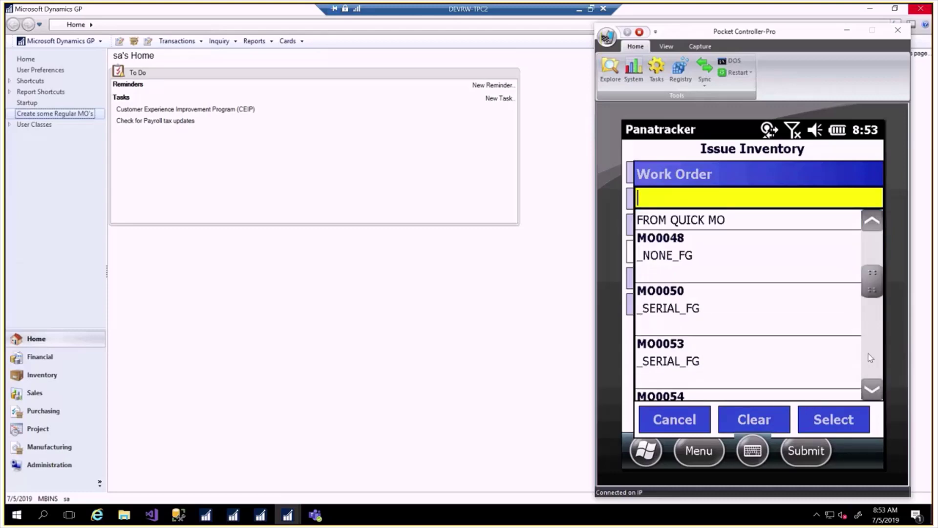
{"action": "left_click", "coordinate": [870, 359]}
{"action": "left_click", "coordinate": [879, 364]}
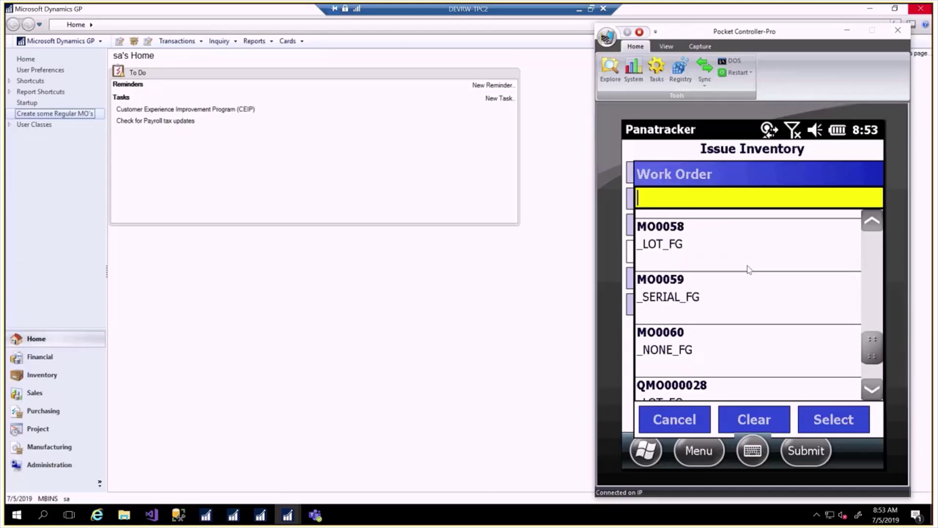
{"action": "left_click", "coordinate": [680, 239]}
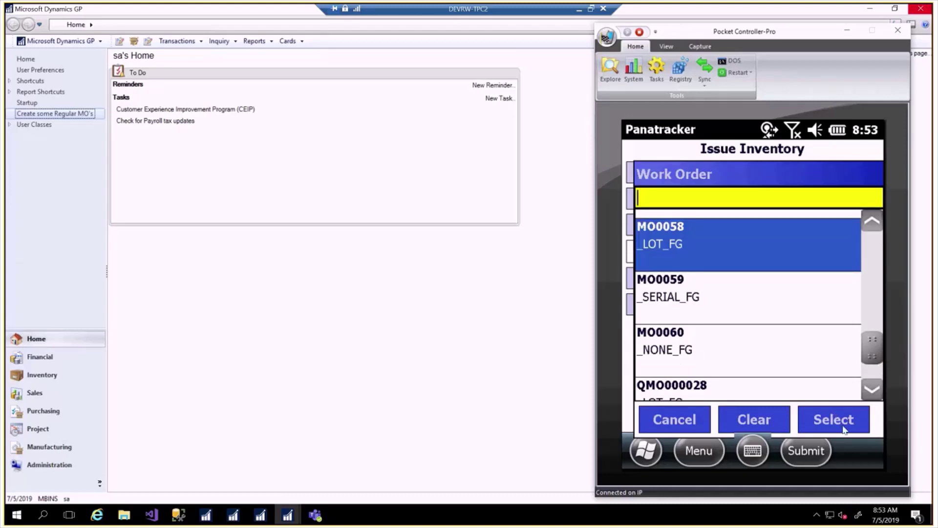
{"action": "left_click", "coordinate": [844, 428]}
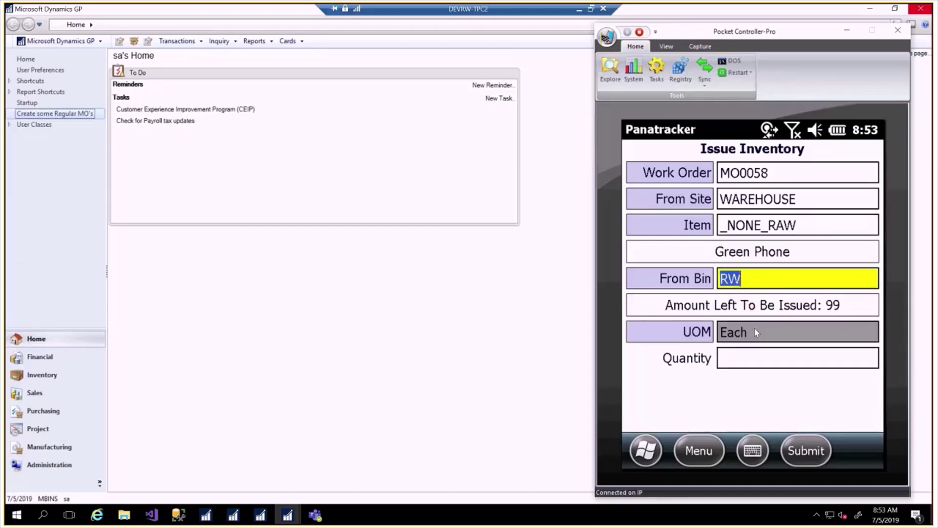
Issue another 1 Each to MO0058 as transaction ISS000022
{"action": "left_click", "coordinate": [748, 366]}
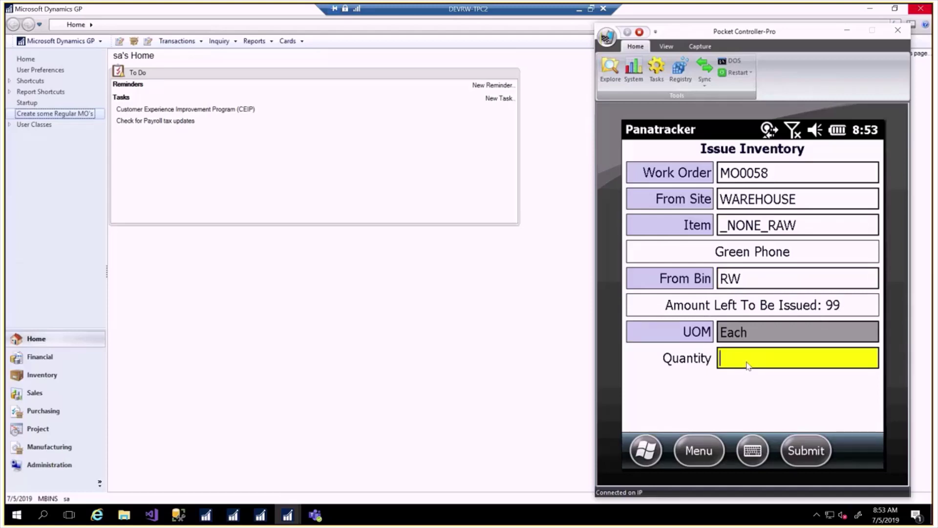
{"action": "type", "text": "1"}
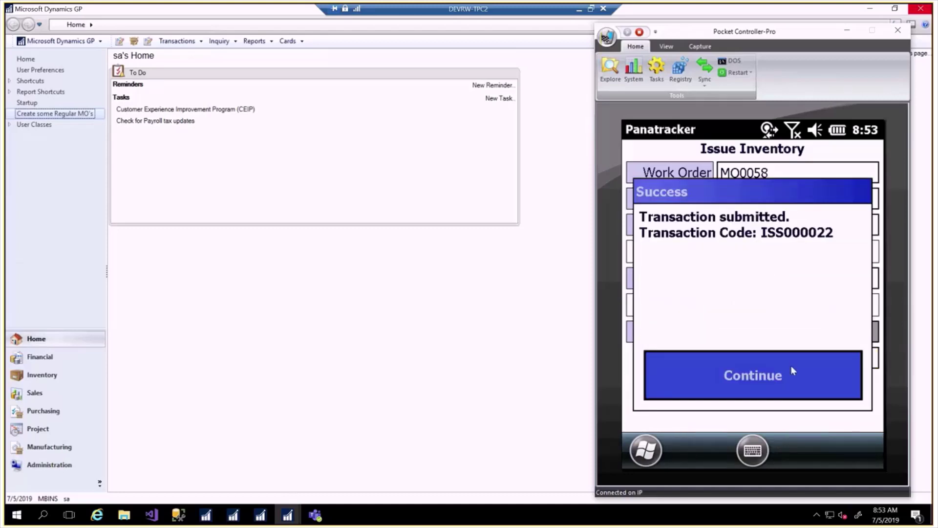
{"action": "left_click", "coordinate": [790, 365]}
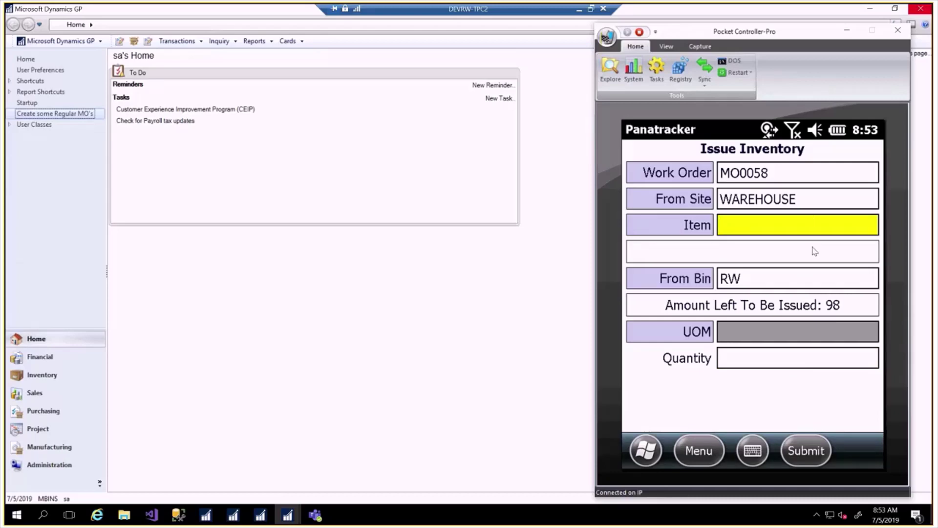
Refresh the portal's Issue Inventory page to list ISS000021 and ISS000022 for MO0058
{"action": "left_click", "coordinate": [93, 518]}
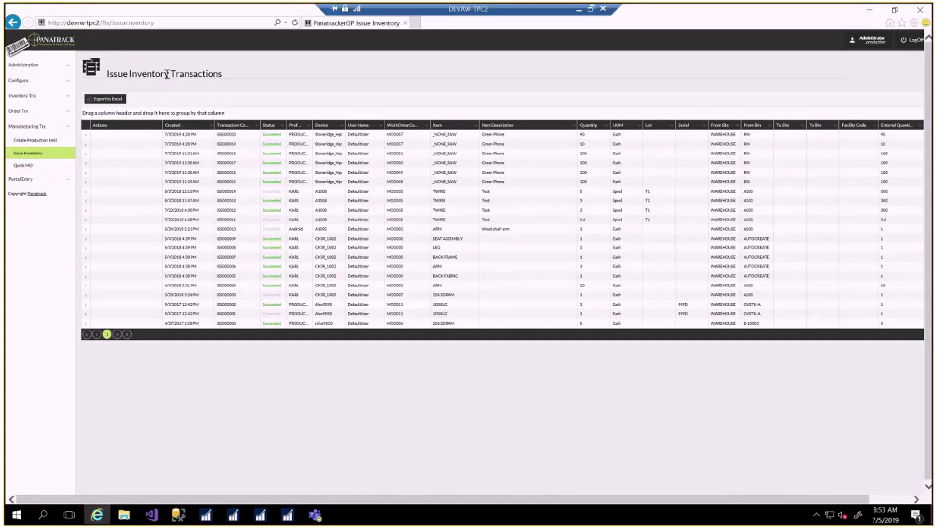
{"action": "left_click", "coordinate": [295, 23]}
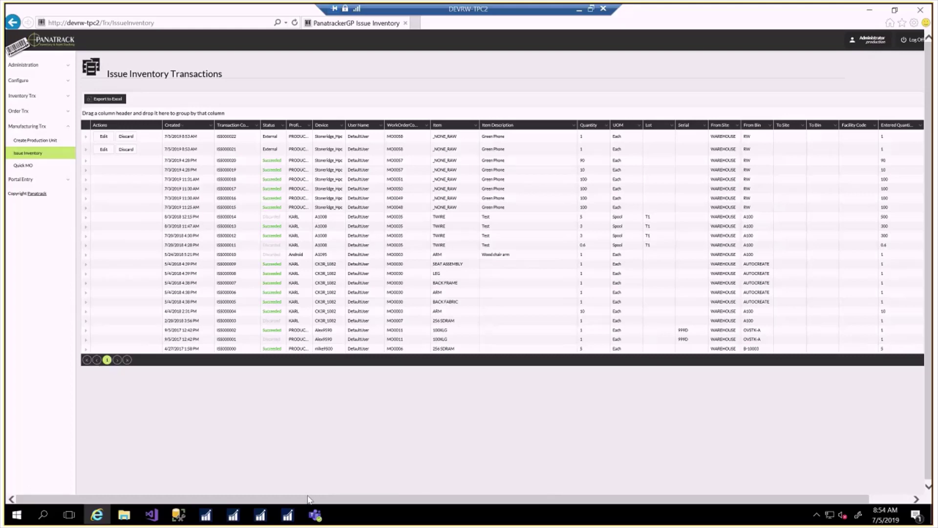
Run Issue Automation from Panatrack Preferences' Actions menu and dismiss the GP prompt
{"action": "mouse_move", "coordinate": [289, 516]}
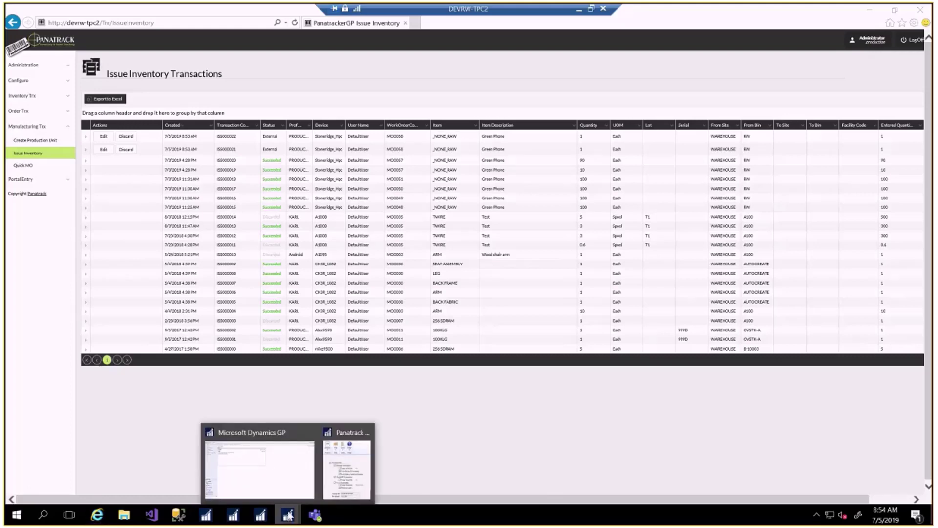
{"action": "left_click", "coordinate": [347, 469]}
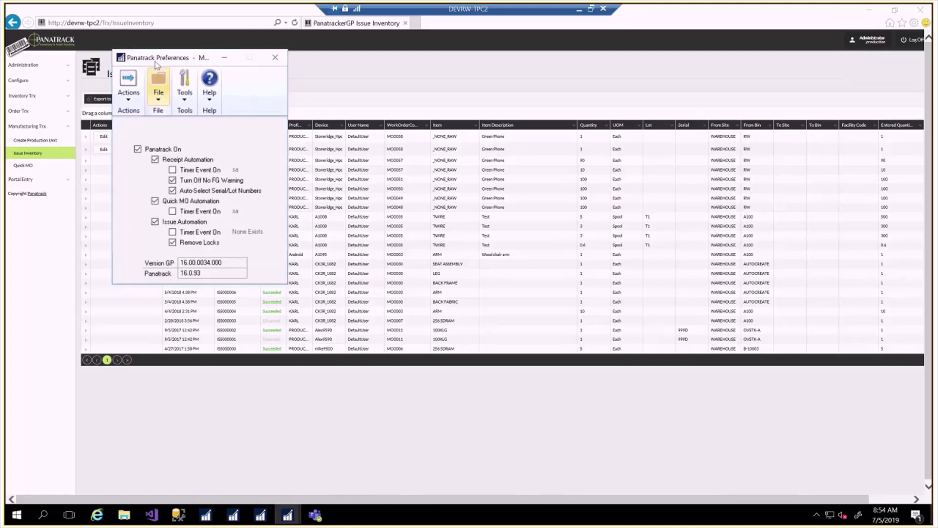
{"action": "left_click", "coordinate": [130, 91]}
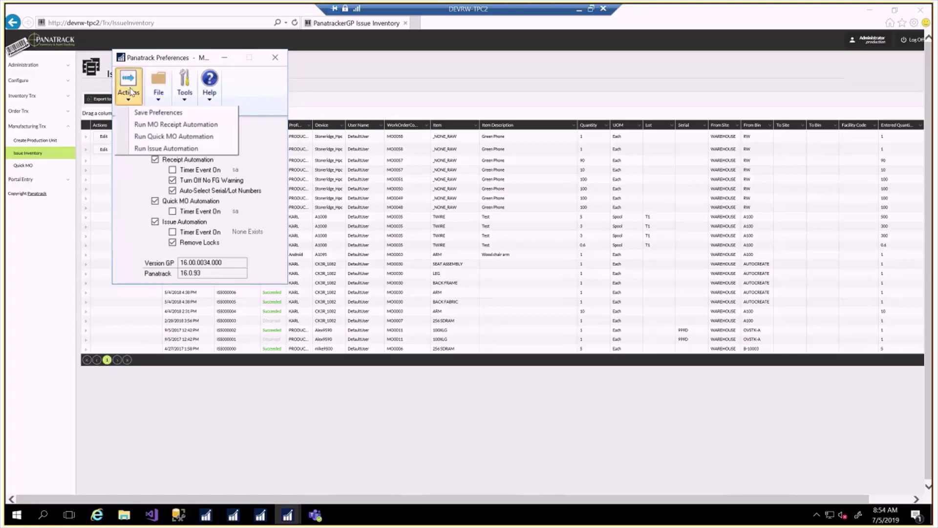
{"action": "left_click", "coordinate": [164, 148]}
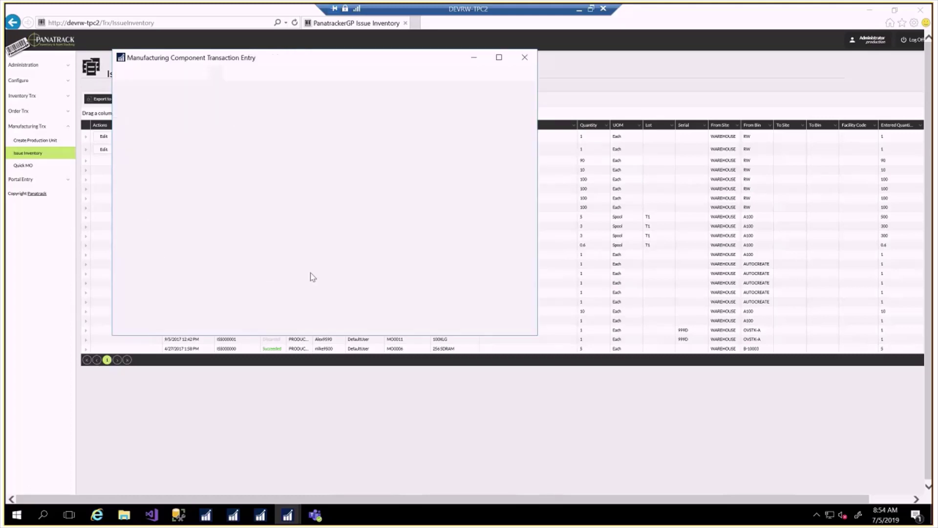
{"action": "key", "text": "Return"}
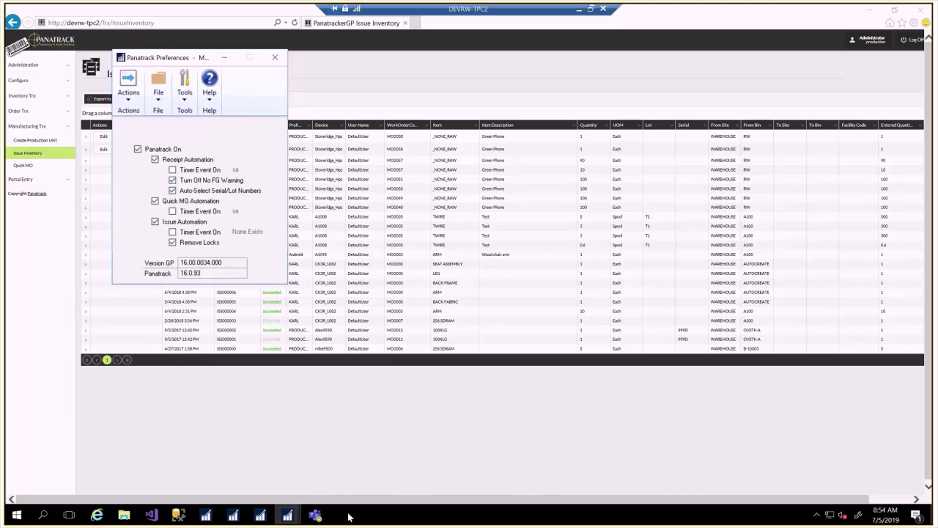
In Dynamics GP, open the MO Activity inquiry and load order MO0037
{"action": "mouse_move", "coordinate": [293, 521]}
{"action": "left_click", "coordinate": [279, 488]}
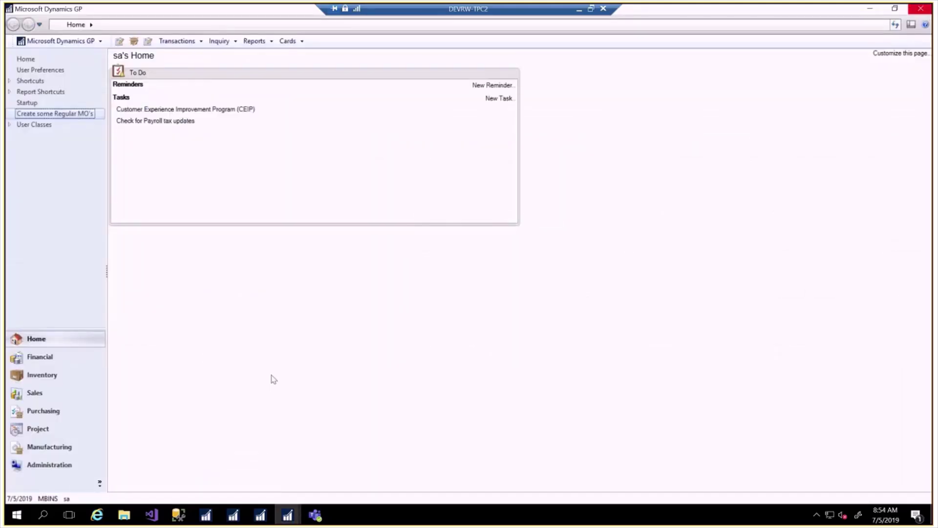
{"action": "left_click", "coordinate": [177, 41]}
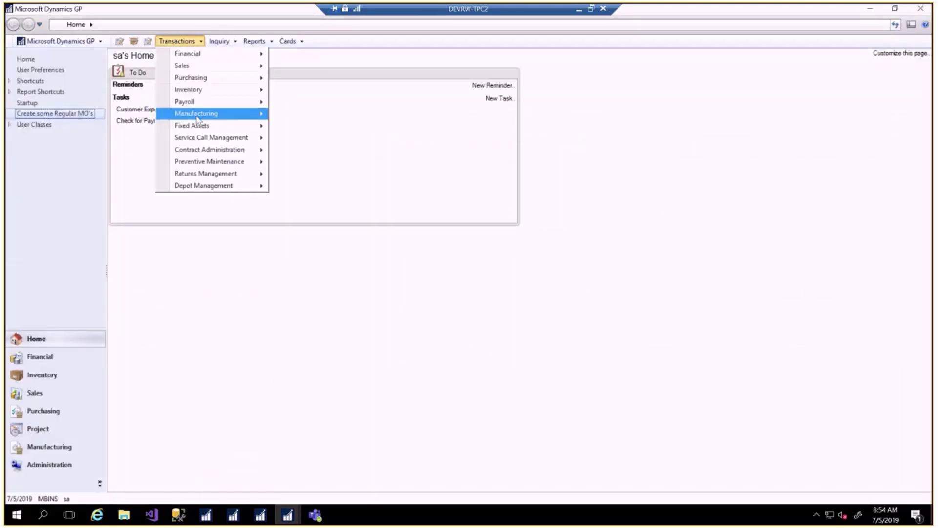
{"action": "mouse_move", "coordinate": [198, 115]}
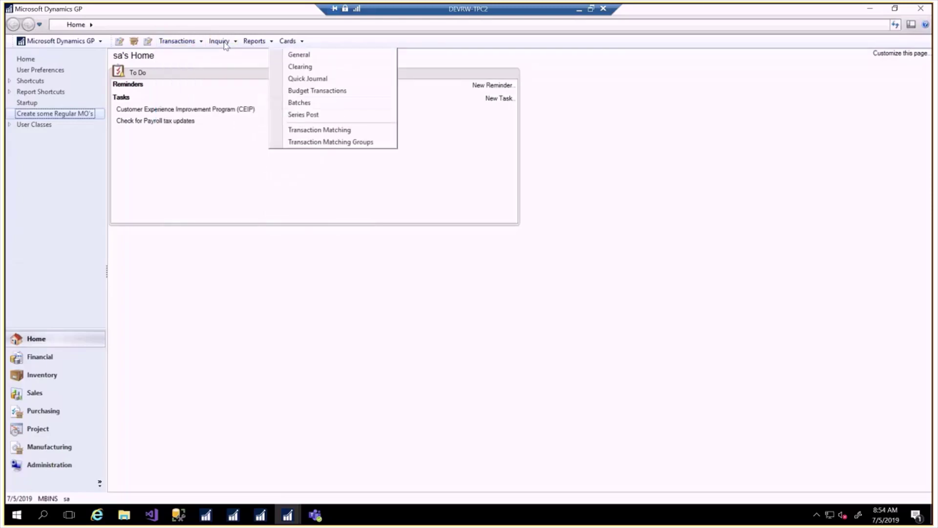
{"action": "mouse_move", "coordinate": [220, 44]}
{"action": "mouse_move", "coordinate": [274, 125]}
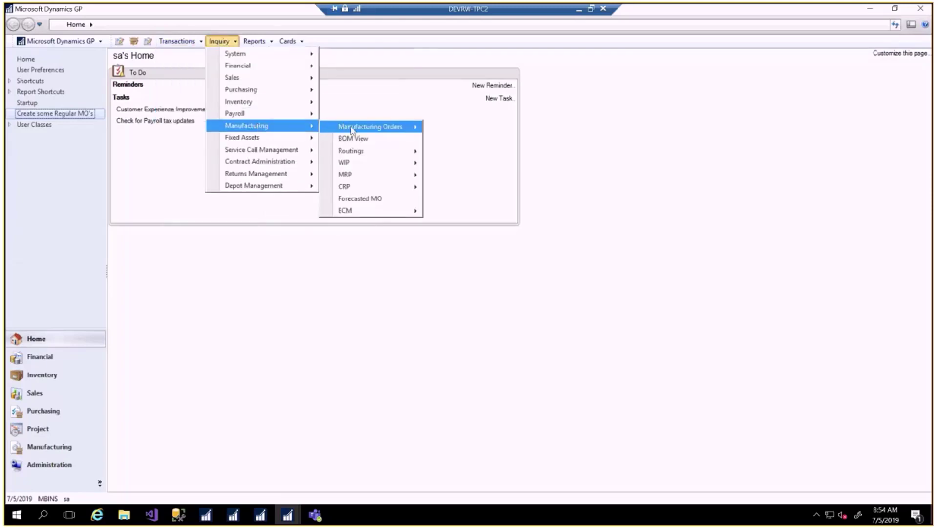
{"action": "mouse_move", "coordinate": [371, 126]}
{"action": "left_click", "coordinate": [446, 128]}
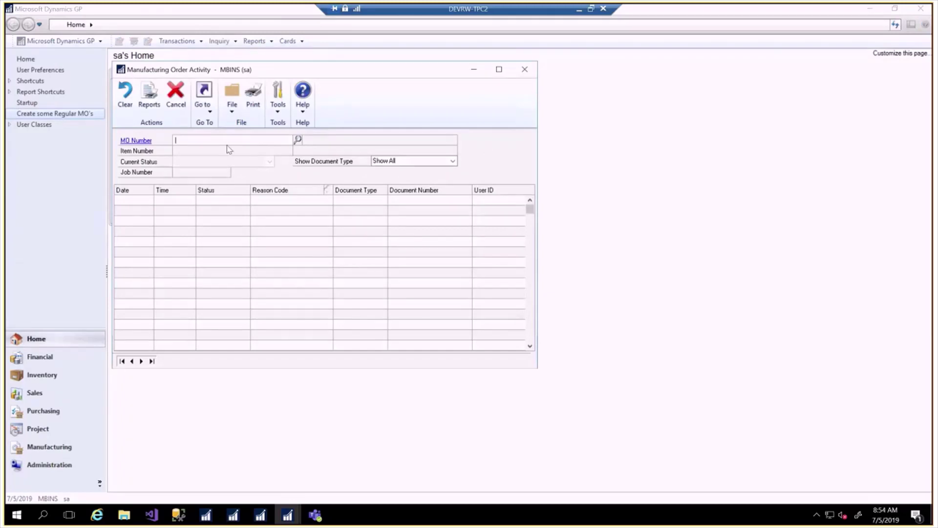
{"action": "type", "text": "M"}
{"action": "type", "text": "O0037"}
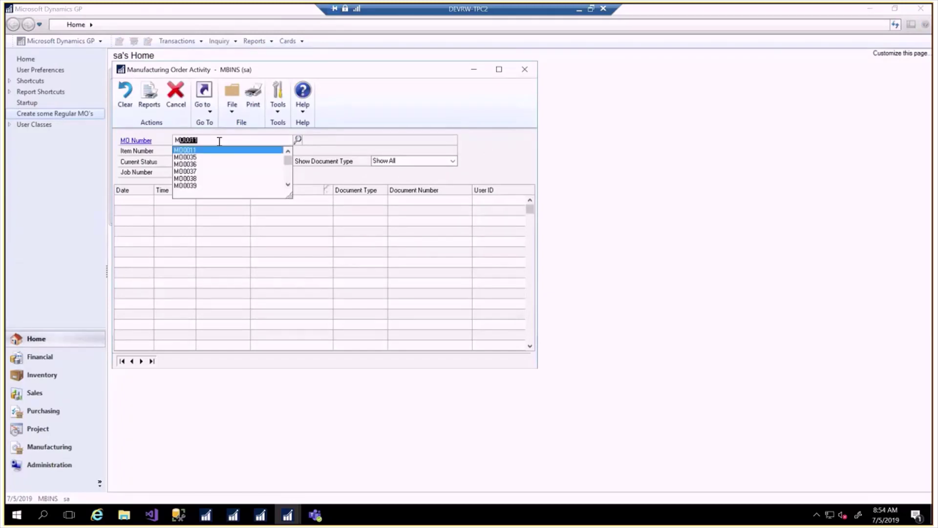
{"action": "key", "text": "Tab"}
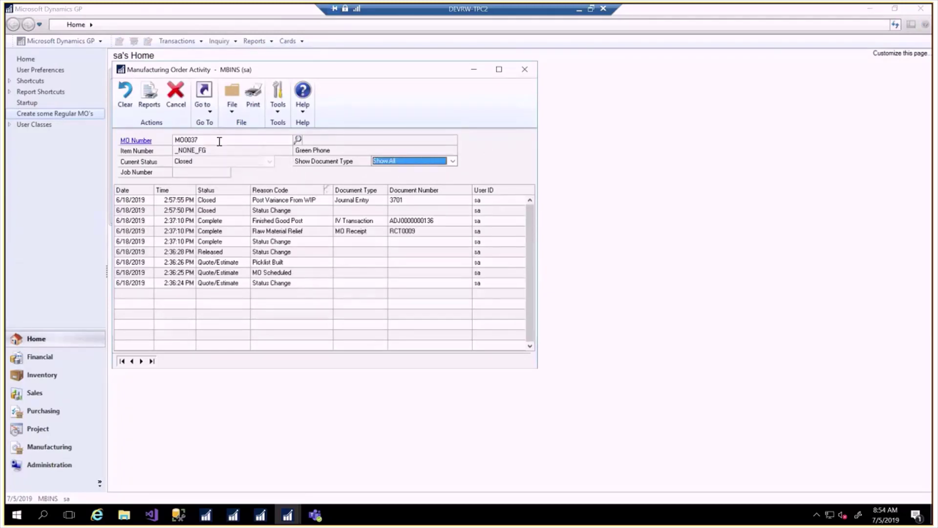
{"action": "left_click", "coordinate": [219, 141]}
Change the MO Number to MO0058 and select its IV transaction Issue entry
{"action": "left_click", "coordinate": [219, 141]}
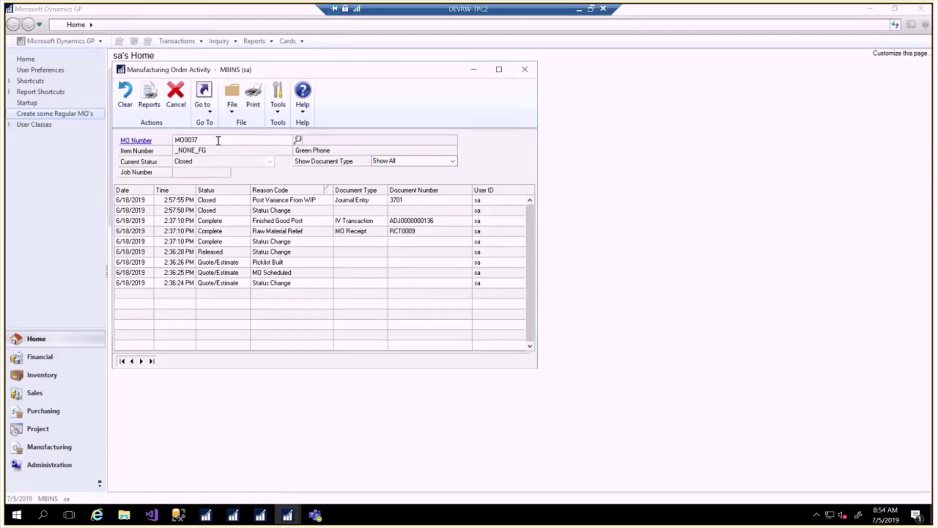
{"action": "key", "text": "BackSpace"}
{"action": "key", "text": "BackSpace"}
{"action": "type", "text": "58"}
{"action": "key", "text": "Tab"}
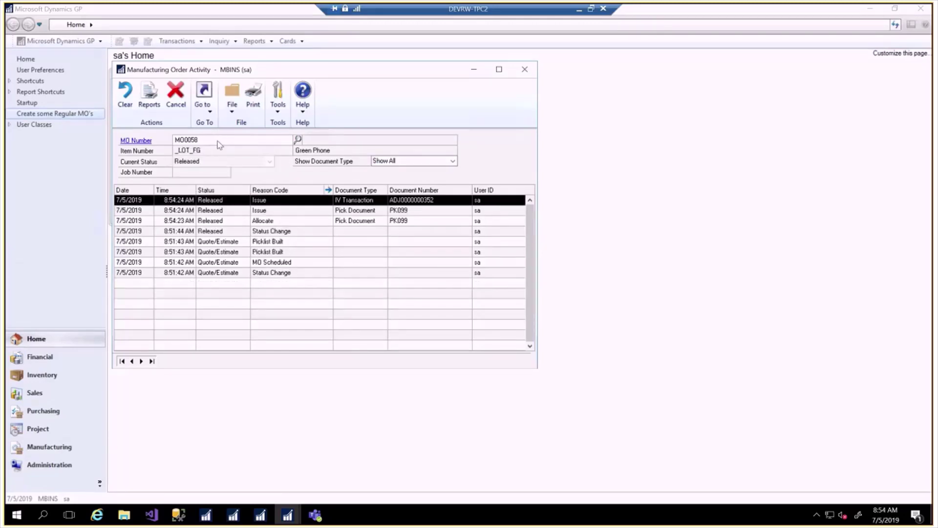
{"action": "left_click", "coordinate": [258, 201]}
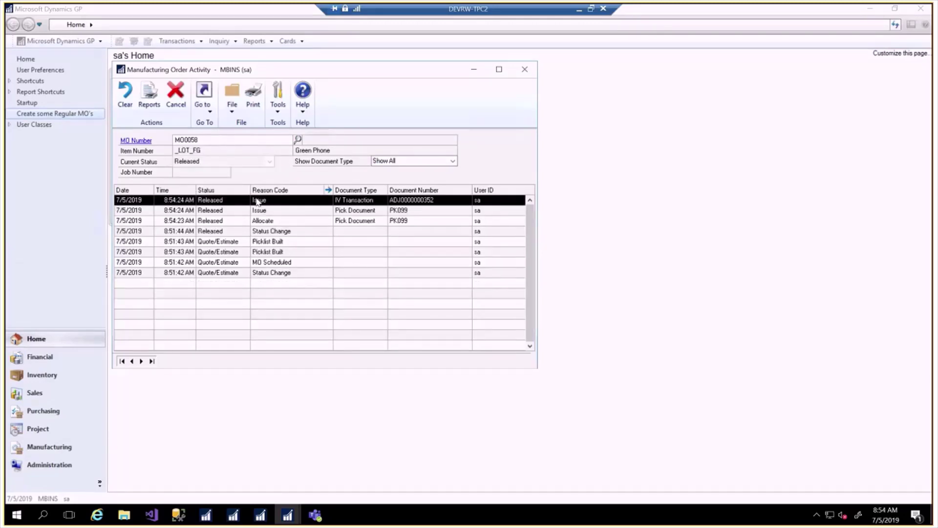
View the _NONE_RAW component of pick document PK099, then close it
{"action": "double_click", "coordinate": [300, 211]}
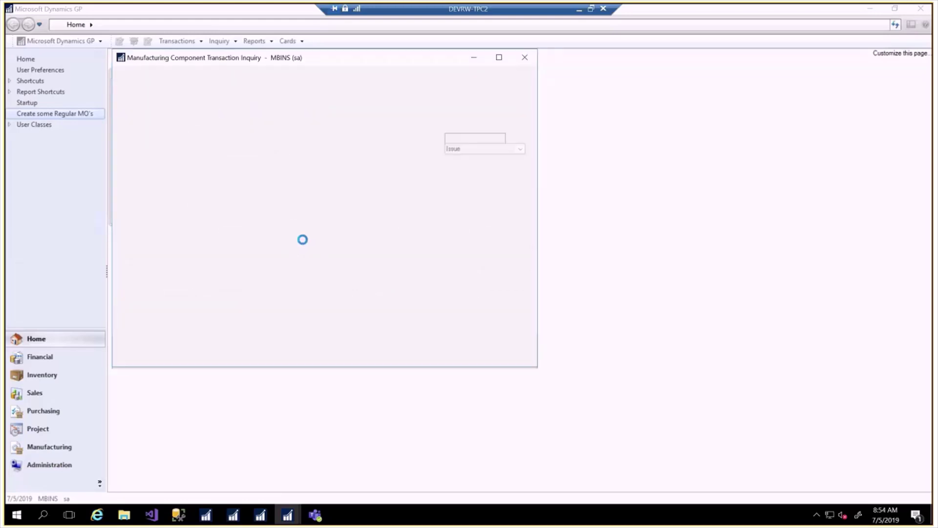
{"action": "left_click", "coordinate": [276, 190]}
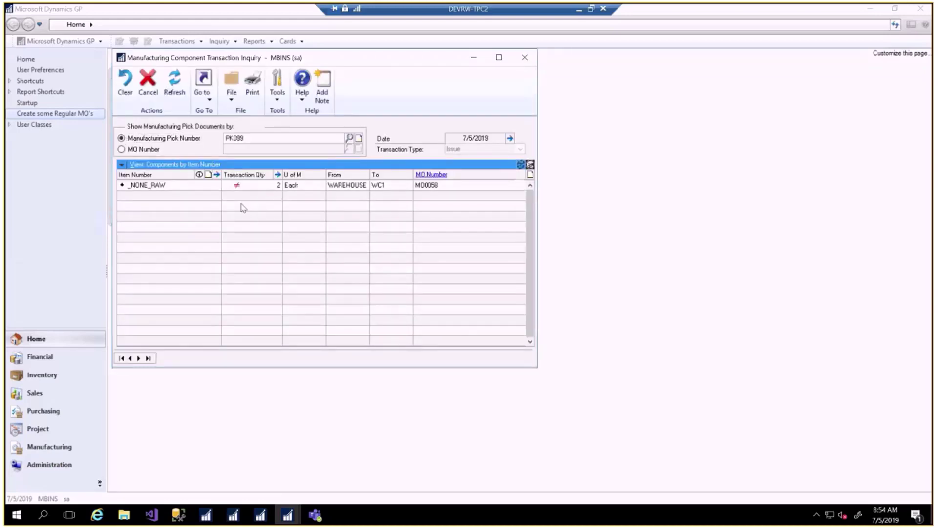
{"action": "left_click", "coordinate": [524, 57]}
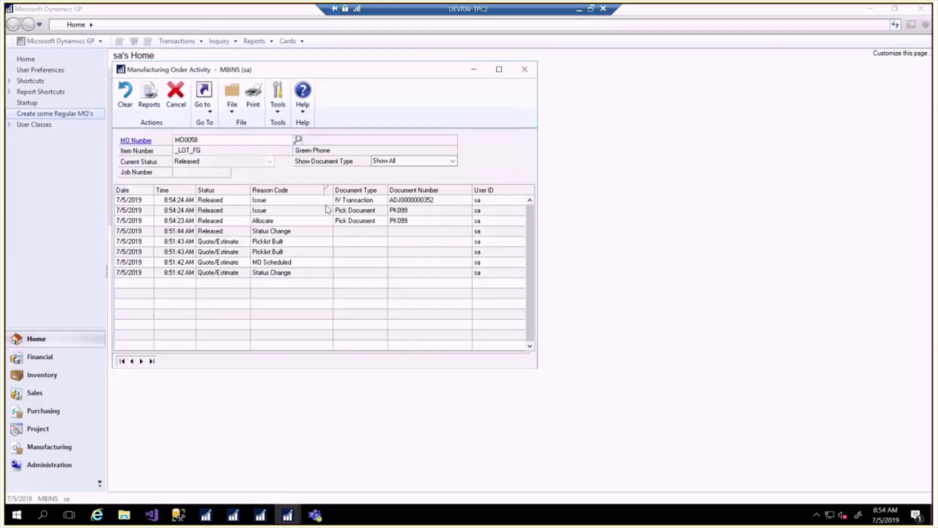
{"action": "double_click", "coordinate": [326, 202]}
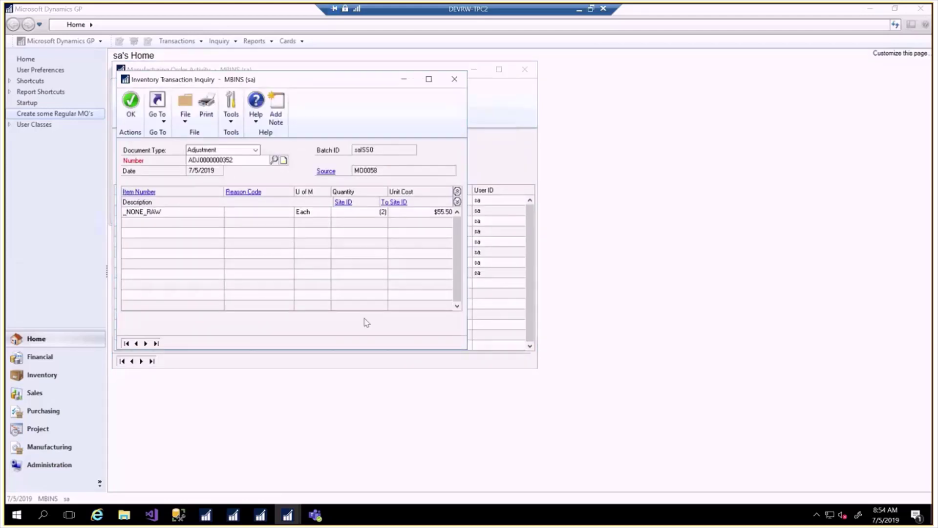
{"action": "key", "text": "Escape"}
{"action": "double_click", "coordinate": [280, 203]}
{"action": "left_click", "coordinate": [381, 213]}
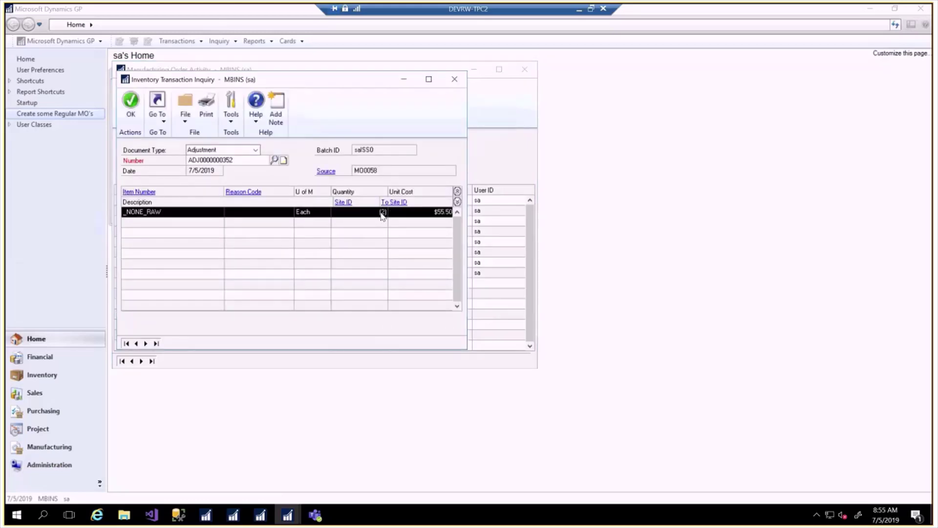